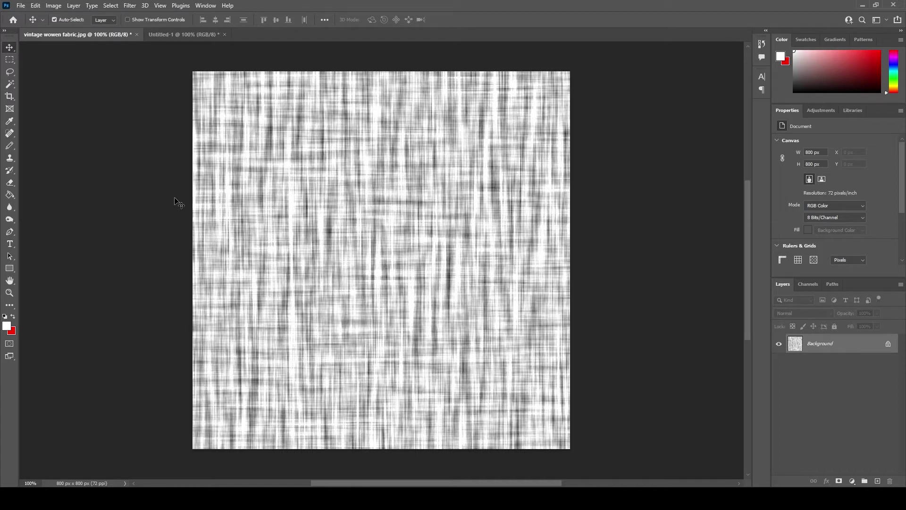
- Turn on View > Rulers and keep the ruler units set to Pixels
left_click(160, 6)
left_click(191, 216)
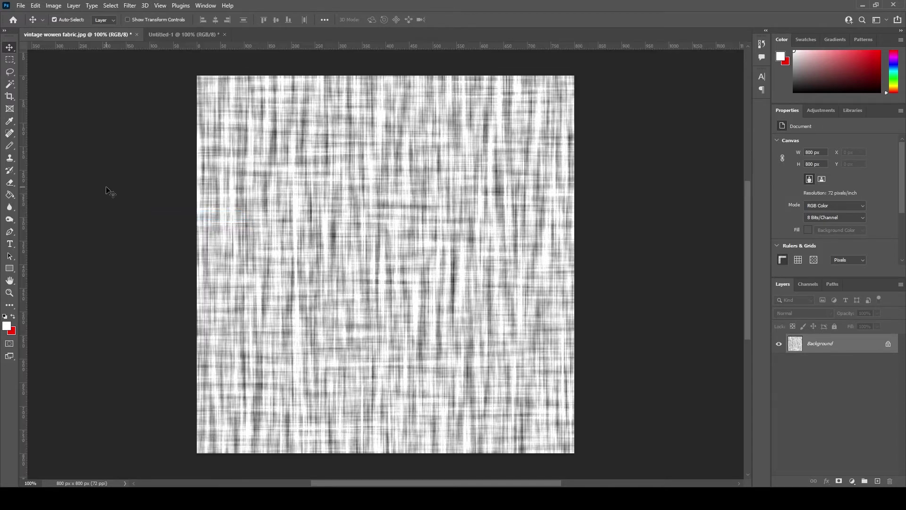
right_click(120, 47)
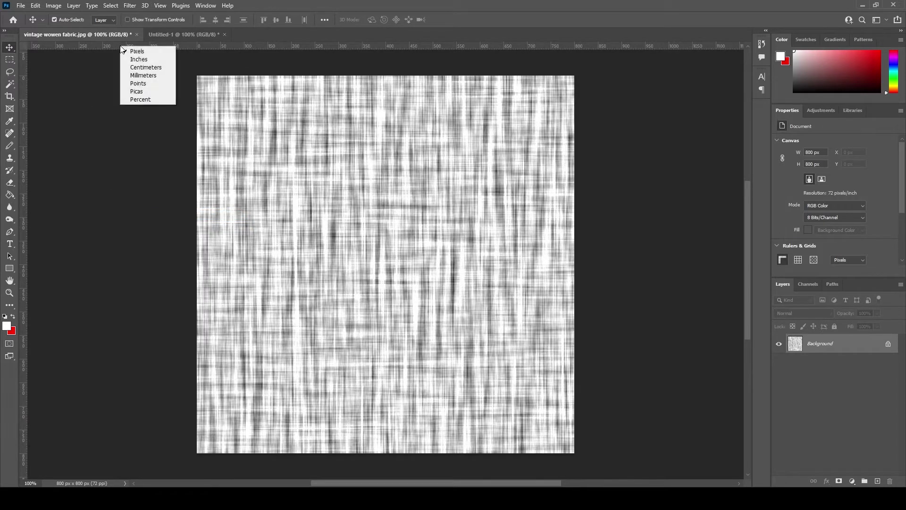
left_click(139, 53)
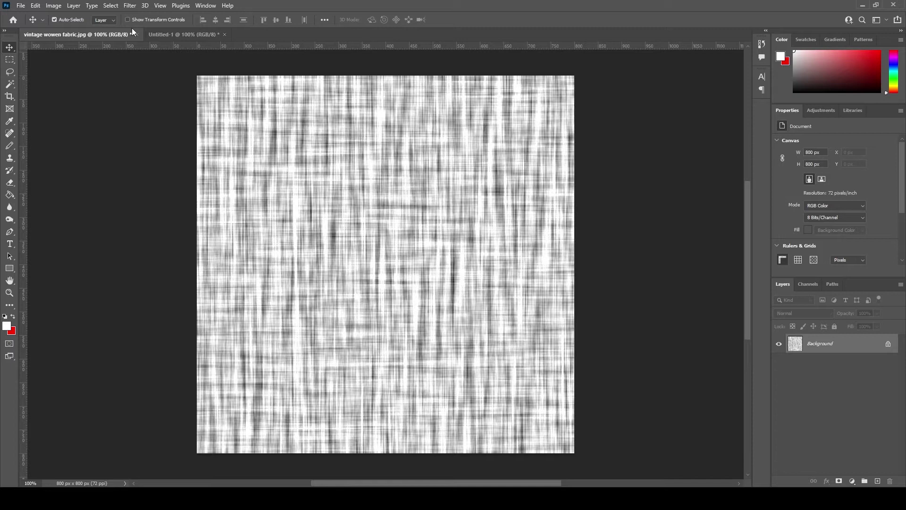
- Set up an Offset filter of 400 px horizontal, 0 vertical, with Wrap Around
left_click(131, 6)
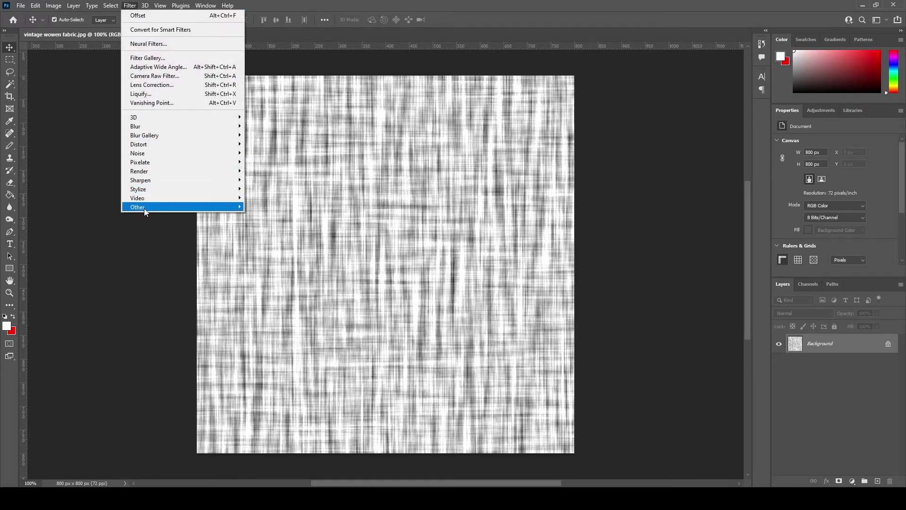
mouse_move(143, 208)
left_click(267, 251)
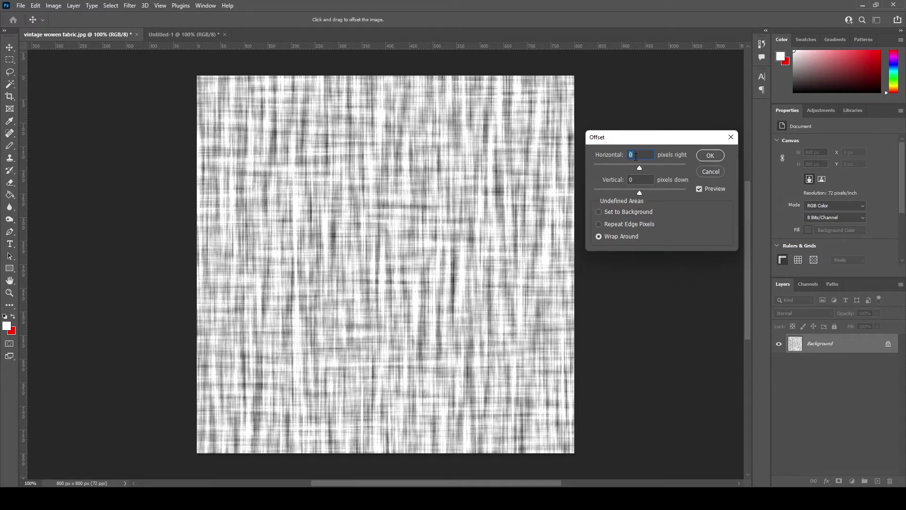
type("400")
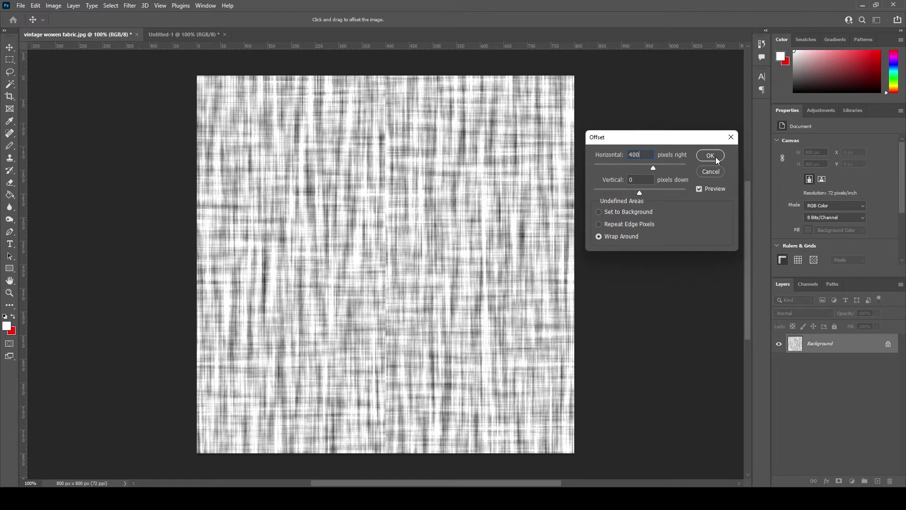
left_click(630, 182)
- Apply the offset, then set up the Clone Stamp brush and sample fabric texture
left_click(715, 156)
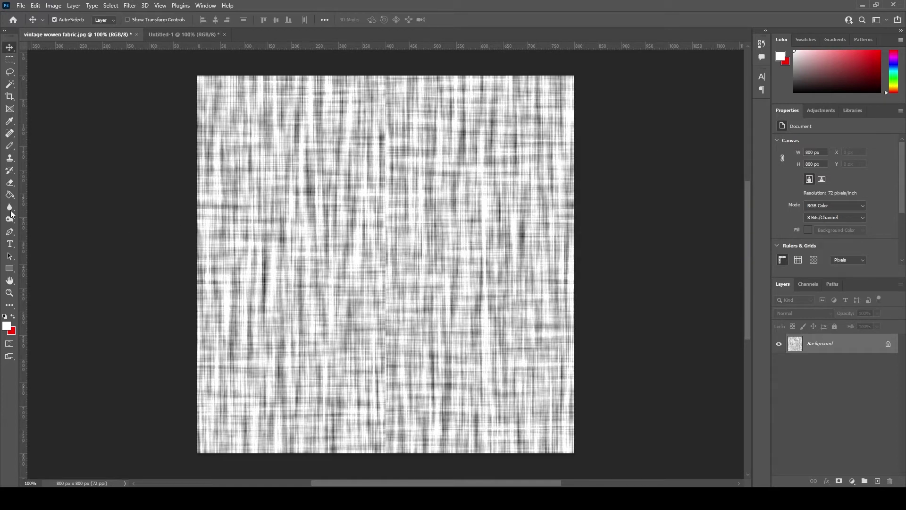
left_click(10, 158)
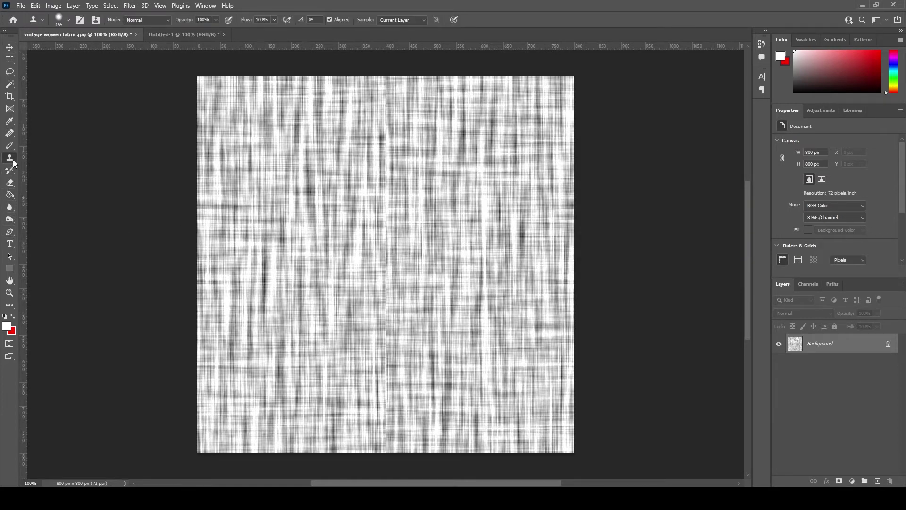
left_click(69, 19)
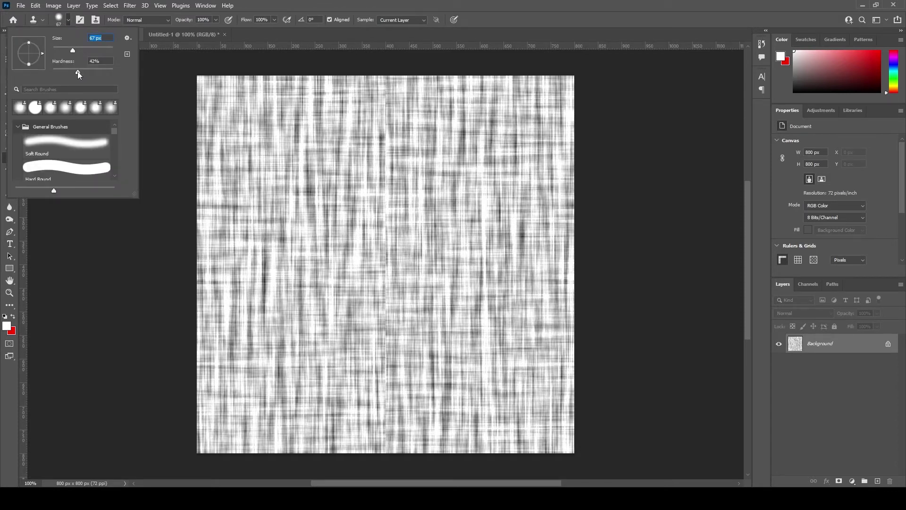
left_click(287, 5)
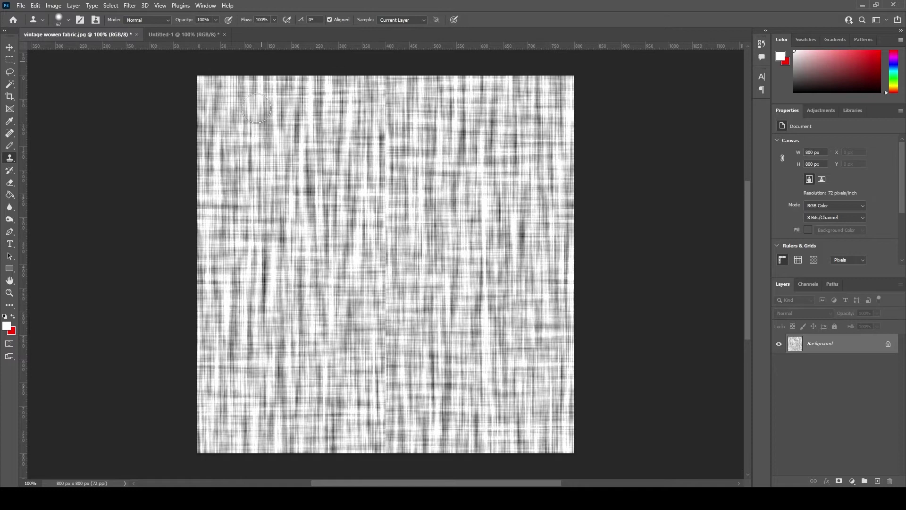
left_click(264, 174, "alt")
left_click(218, 414)
left_click(213, 306)
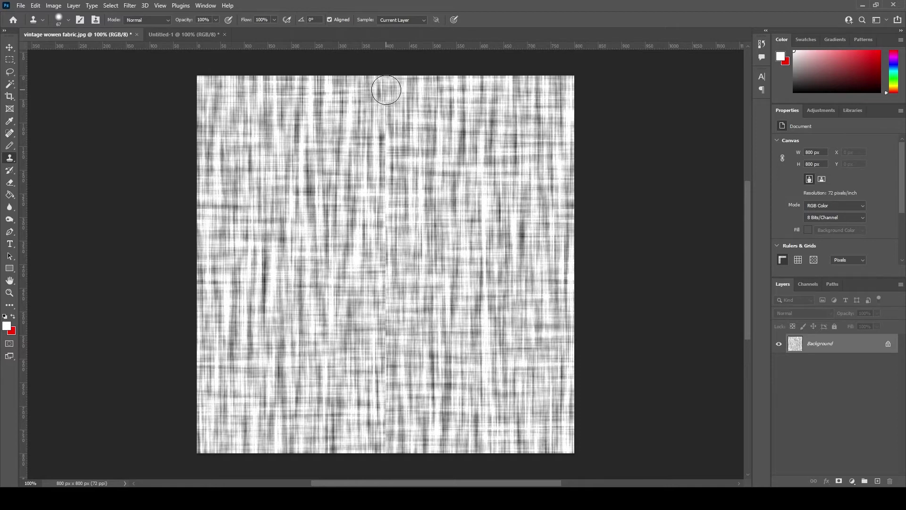
- Clone texture over the upper and lower parts of the vertical seam, checking History
left_click_drag(385, 89, 392, 437)
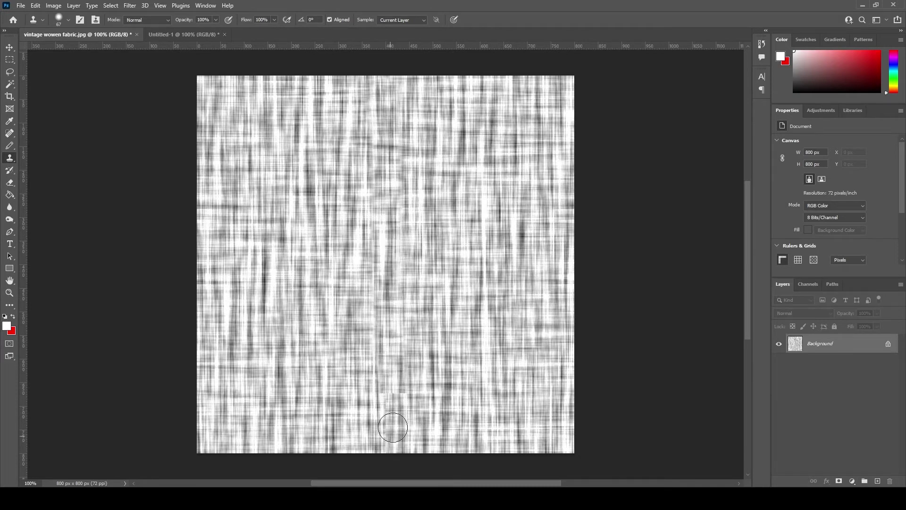
left_click(389, 192, "alt")
left_click_drag(382, 373, 383, 407)
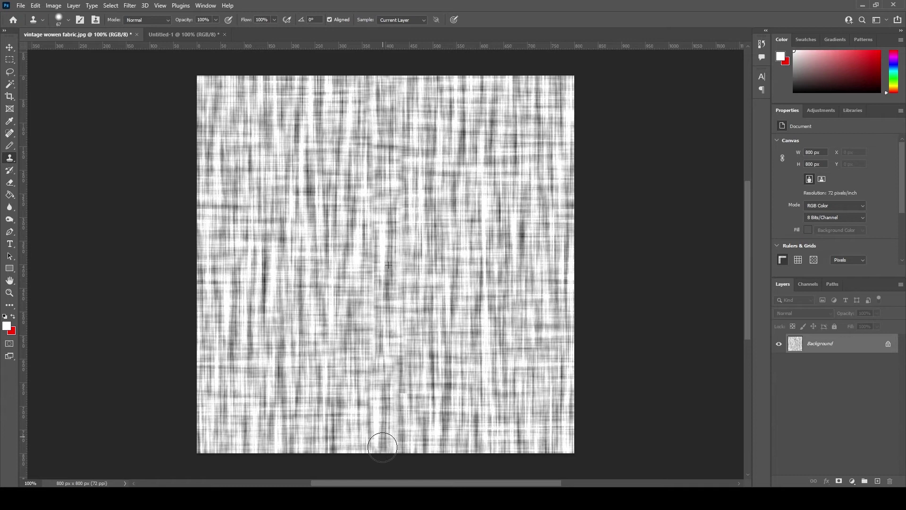
key("F9")
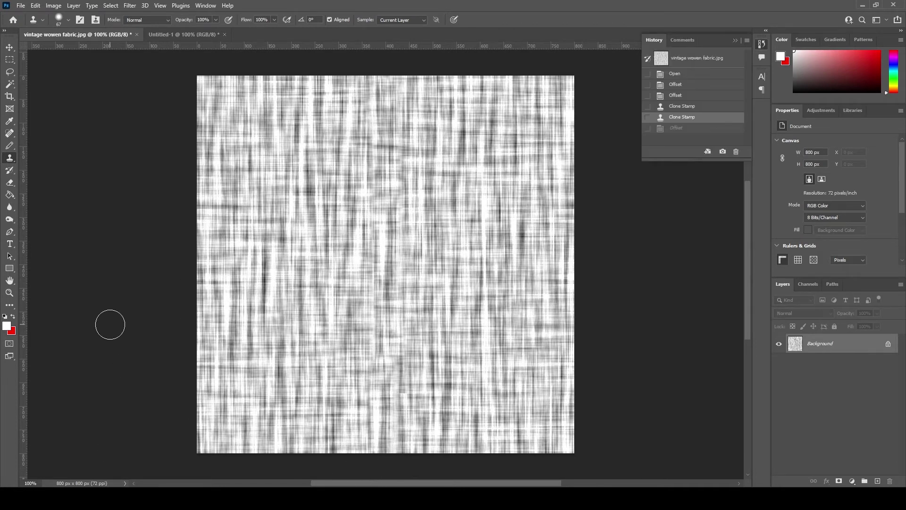
left_click(735, 41)
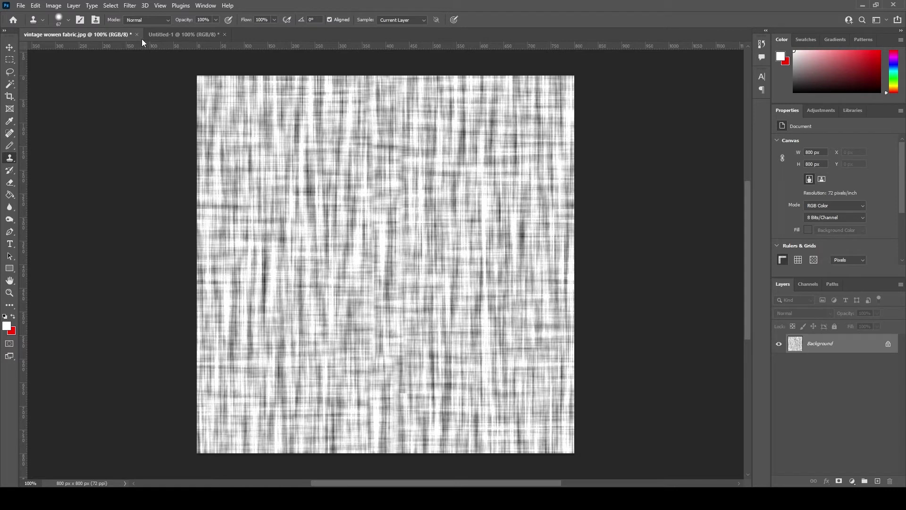
- Apply Offset with 0 horizontal and +400 px vertical, keeping Wrap Around
left_click(130, 6)
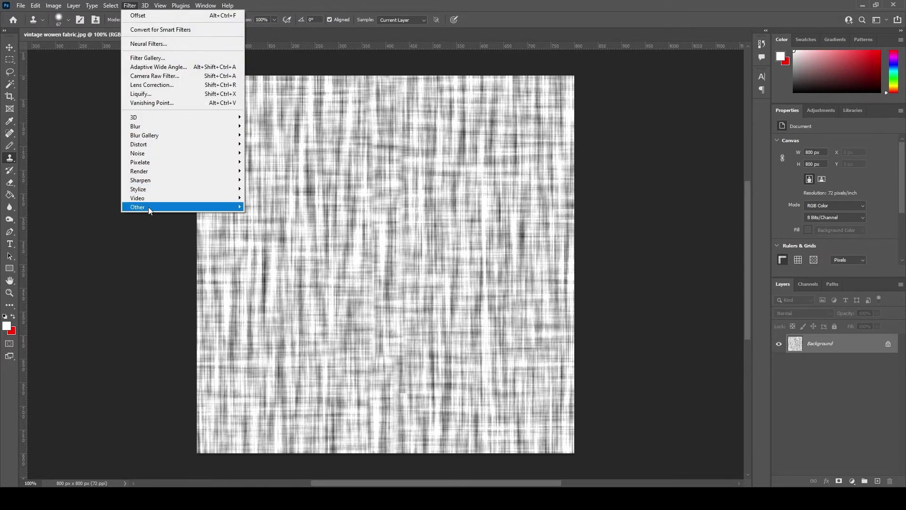
mouse_move(150, 207)
left_click(261, 251)
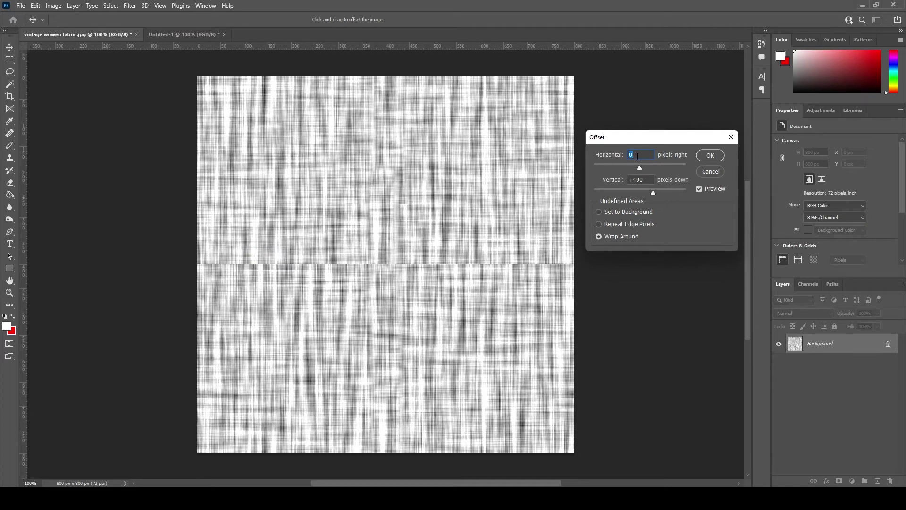
left_click(649, 182)
key("Return")
key("s")
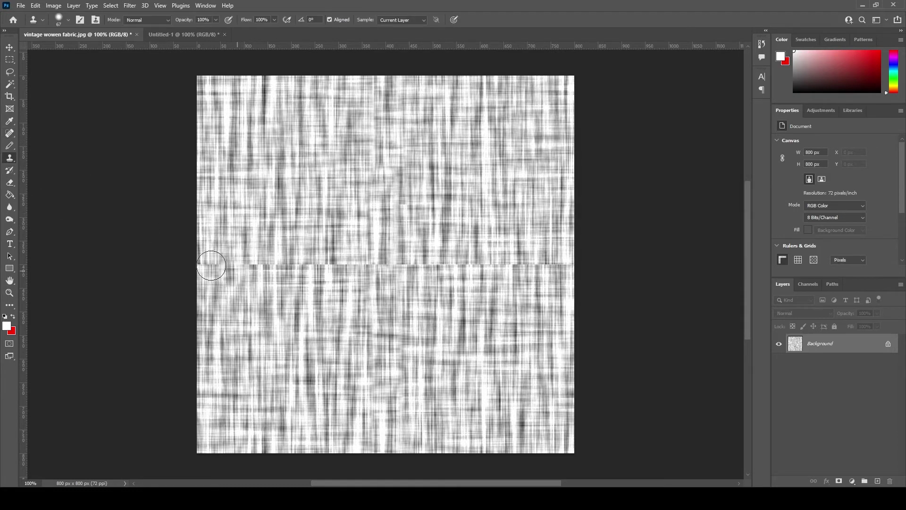
- Clone texture sampled from above over the middle and right of the horizontal seam
left_click(10, 47)
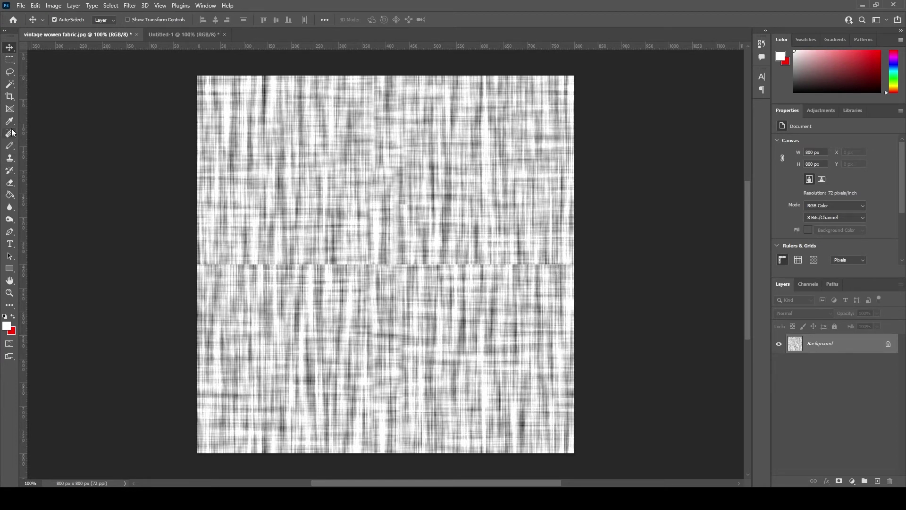
left_click(10, 160)
left_click(225, 214, "alt")
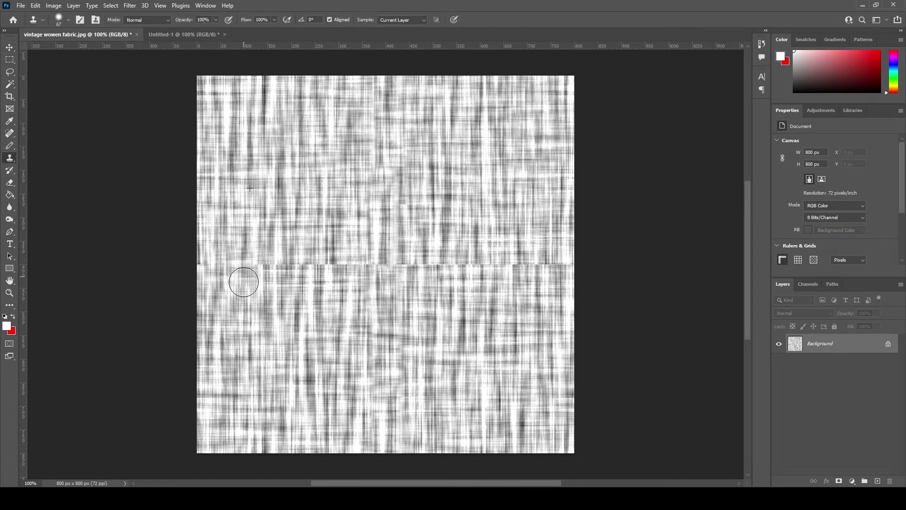
left_click(69, 20)
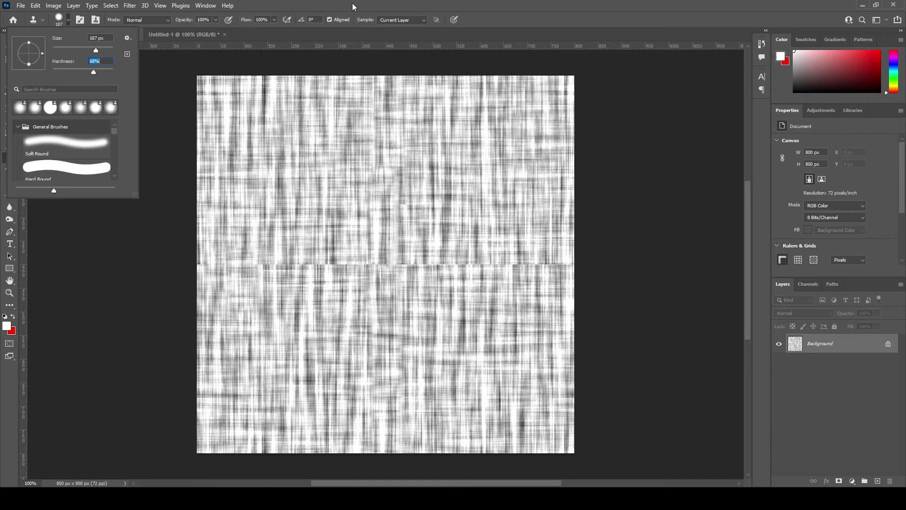
key("Return")
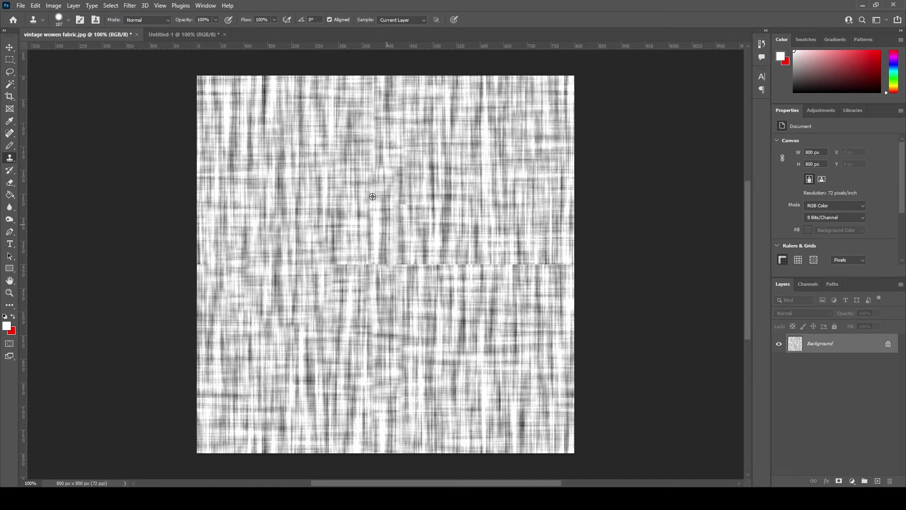
left_click(378, 148, "alt")
mouse_move(426, 247)
left_mouse_down()
mouse_move(423, 236)
mouse_move(419, 254)
left_mouse_up()
left_click(421, 357)
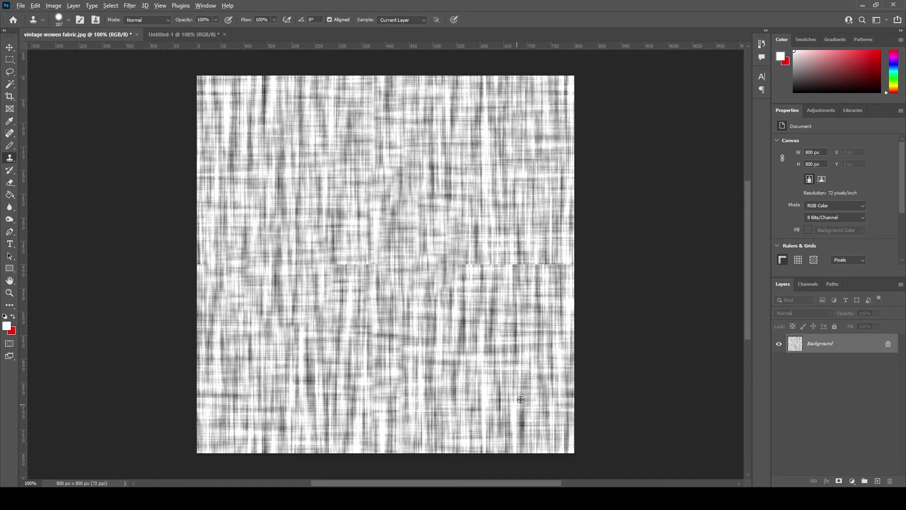
- Resample and cover the remaining seam, using a 37 px brush down the right edge
left_click(69, 22)
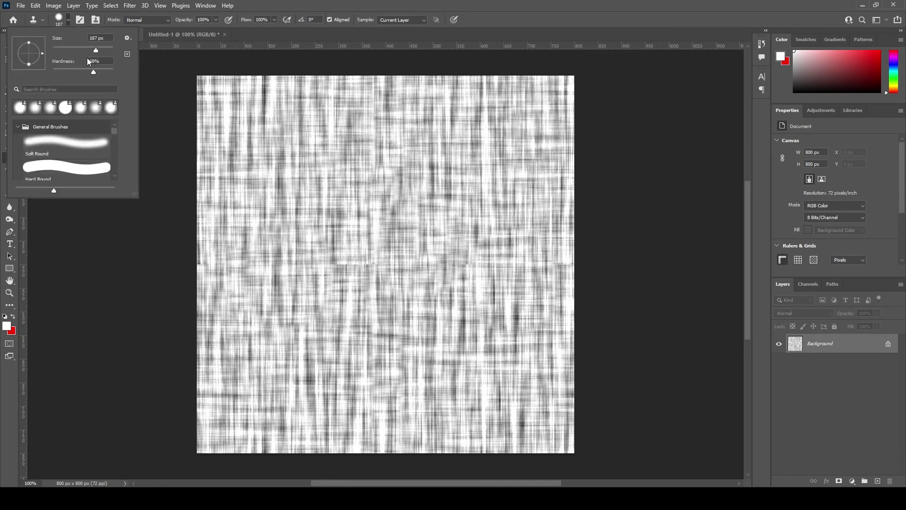
key("Return")
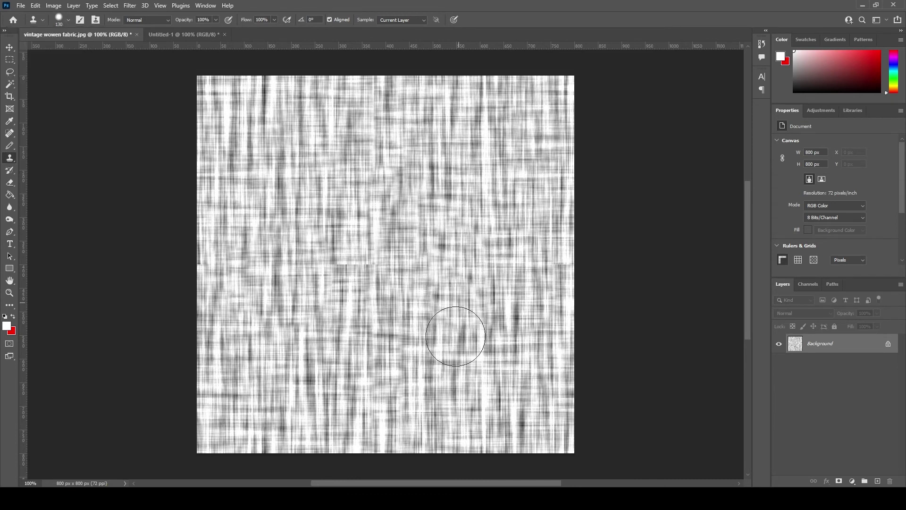
left_click(242, 184, "alt")
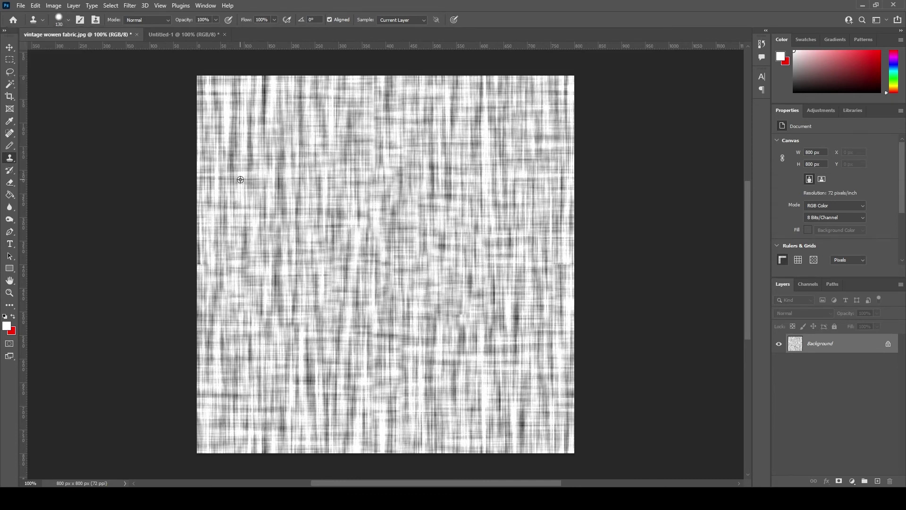
left_click_drag(220, 257, 518, 305)
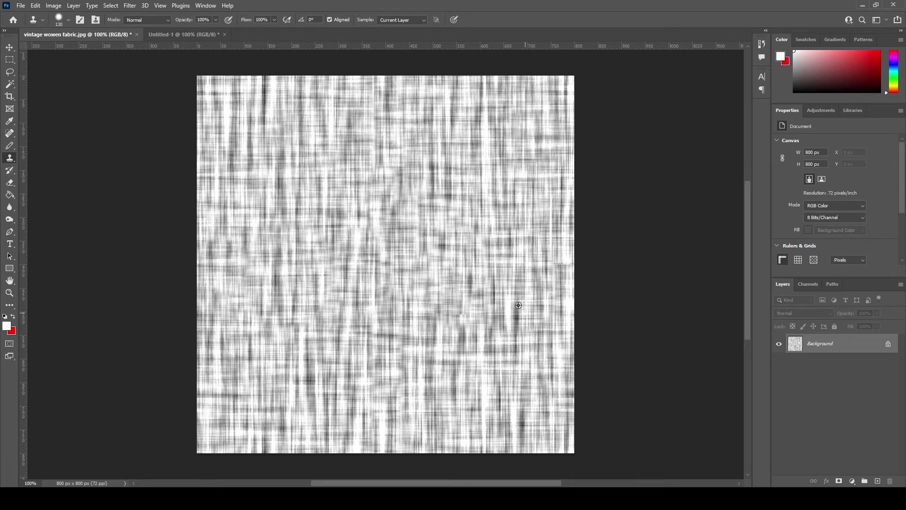
left_click(62, 18)
left_click_drag(70, 48, 65, 49)
left_click(548, 221)
mouse_move(553, 271)
left_mouse_down()
mouse_move(552, 283)
mouse_move(565, 254)
mouse_move(568, 328)
left_mouse_up()
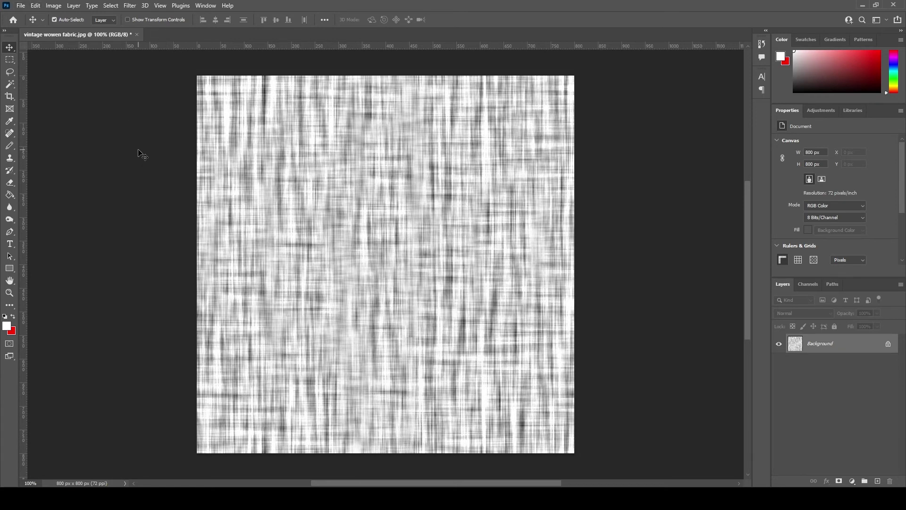
- Define the seamless fabric image as a pattern named 'drast'
left_click(35, 6)
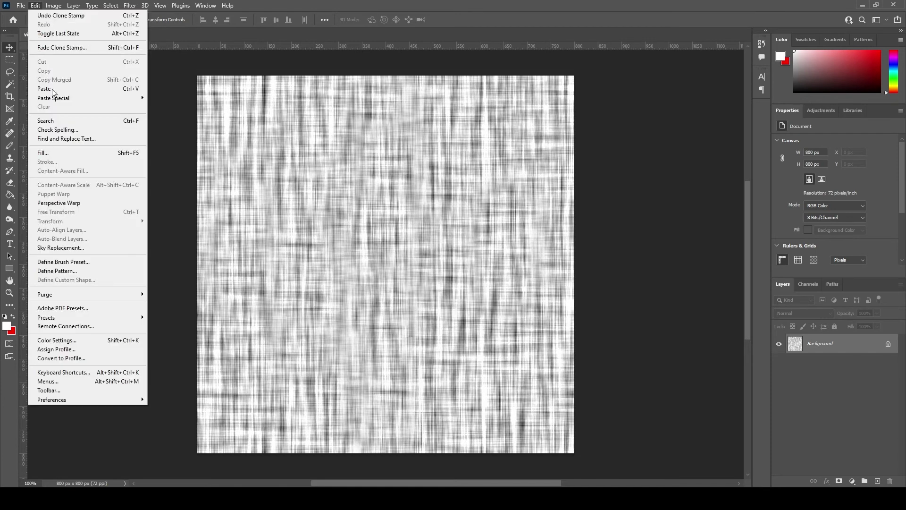
left_click(80, 272)
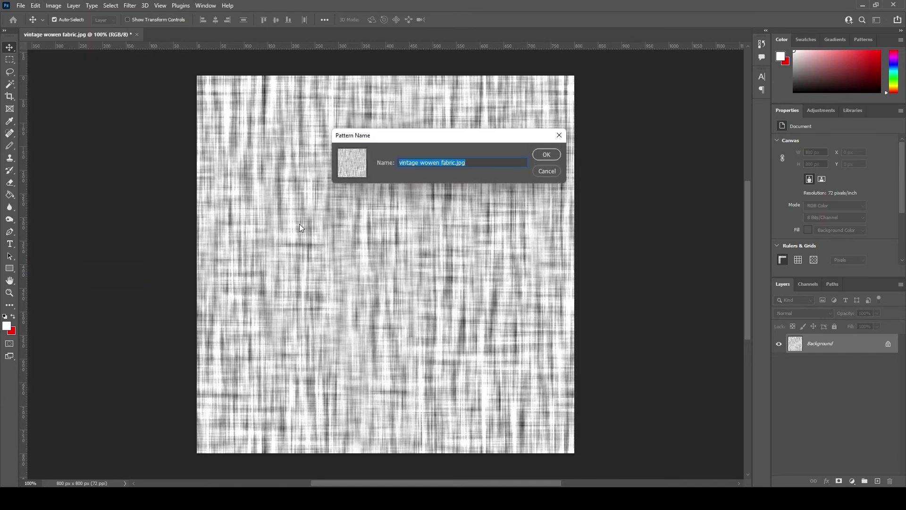
type("dras")
type("t")
left_click(536, 159)
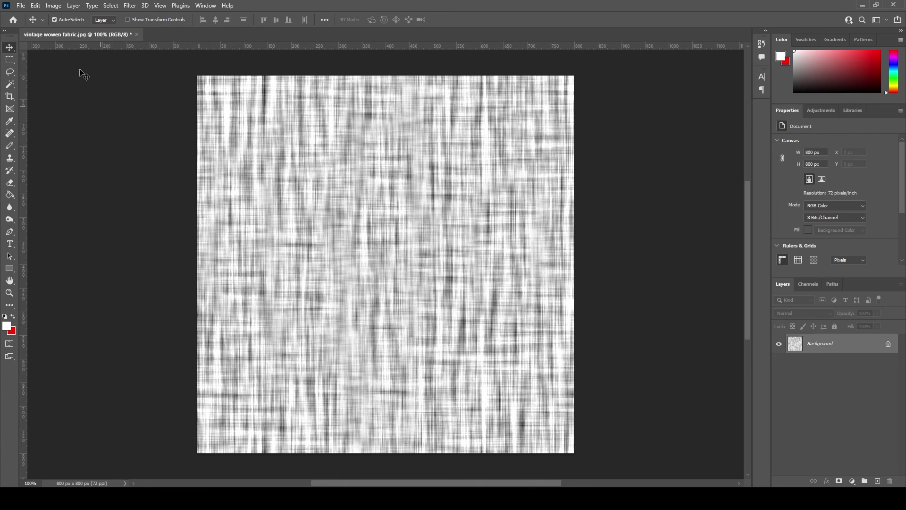
- Create a new document from the recent Custom 1600 × 1600 px preset
left_click(22, 6)
left_click(30, 16)
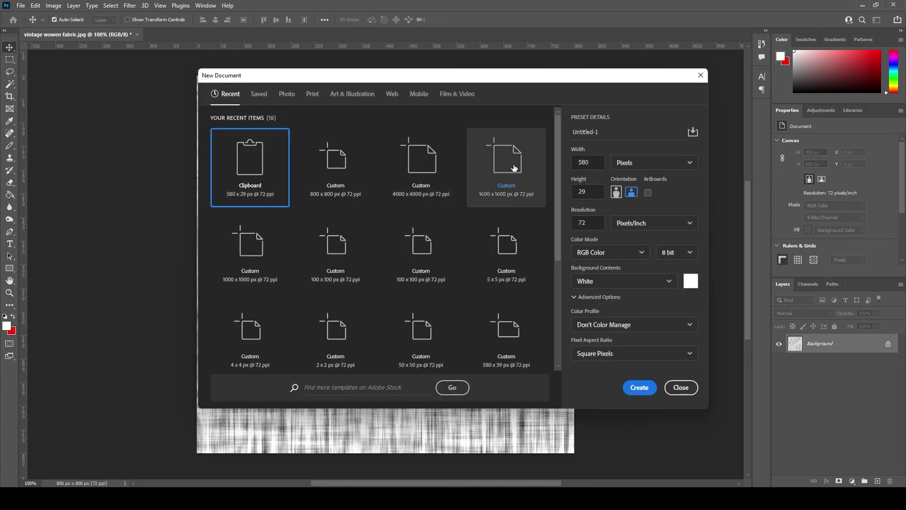
left_click(506, 168)
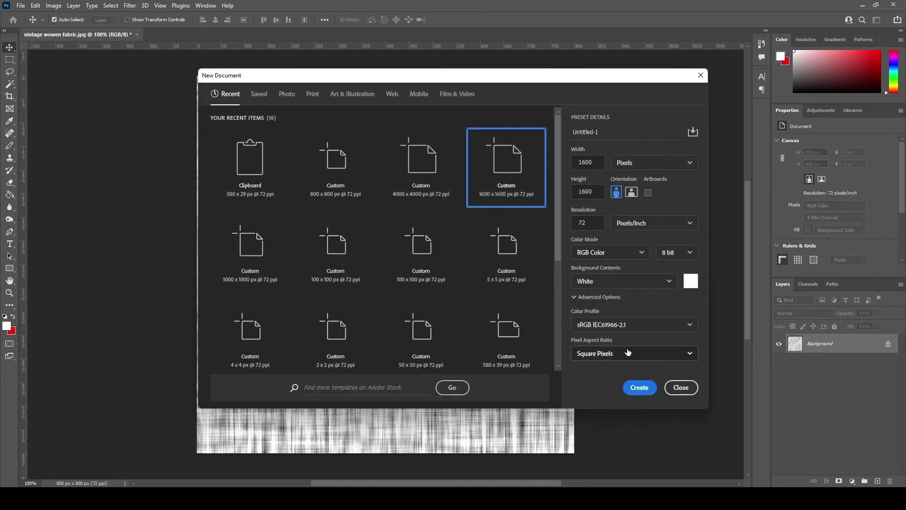
left_click(639, 387)
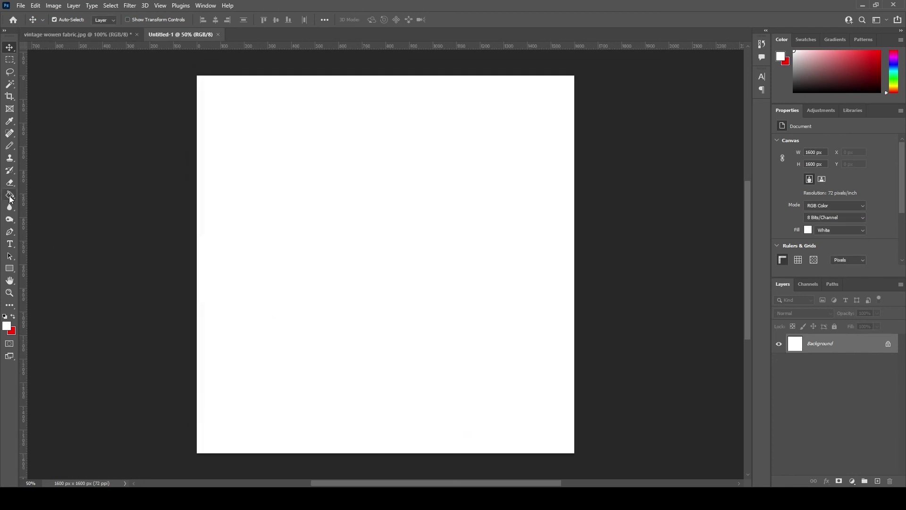
- Set the Paint Bucket fill source to Pattern and choose the saved fabric pattern
left_click(10, 195)
left_click(70, 20)
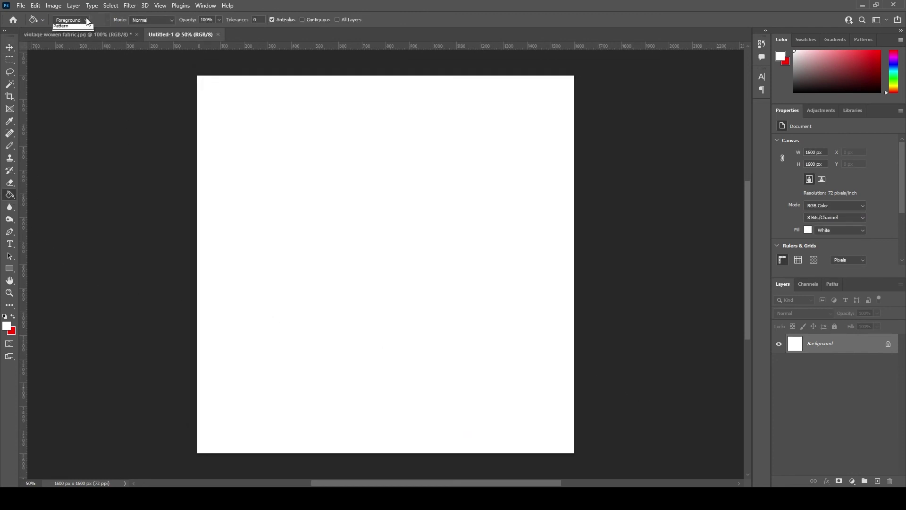
left_click(71, 35)
left_click(106, 21)
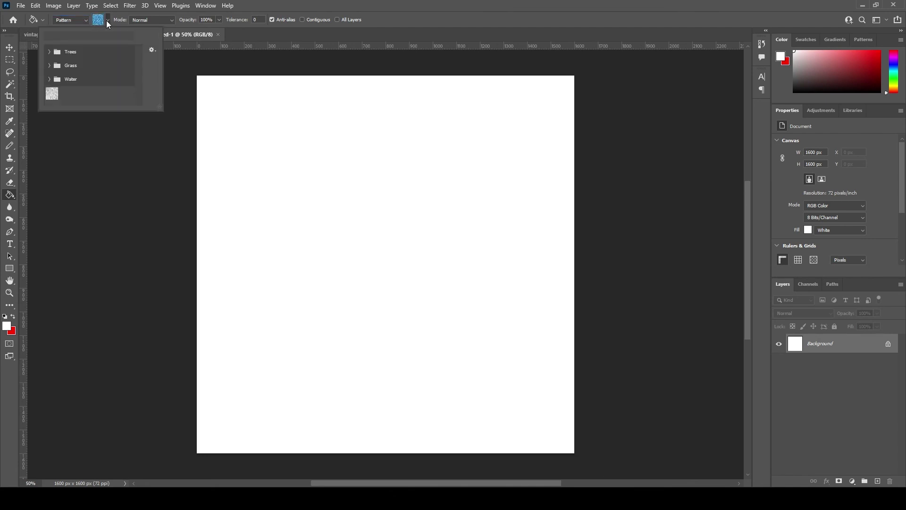
left_click(52, 94)
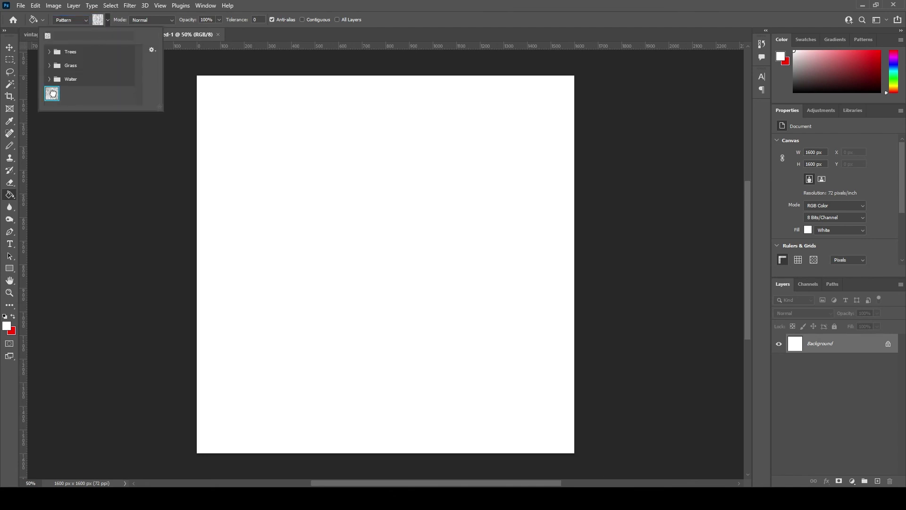